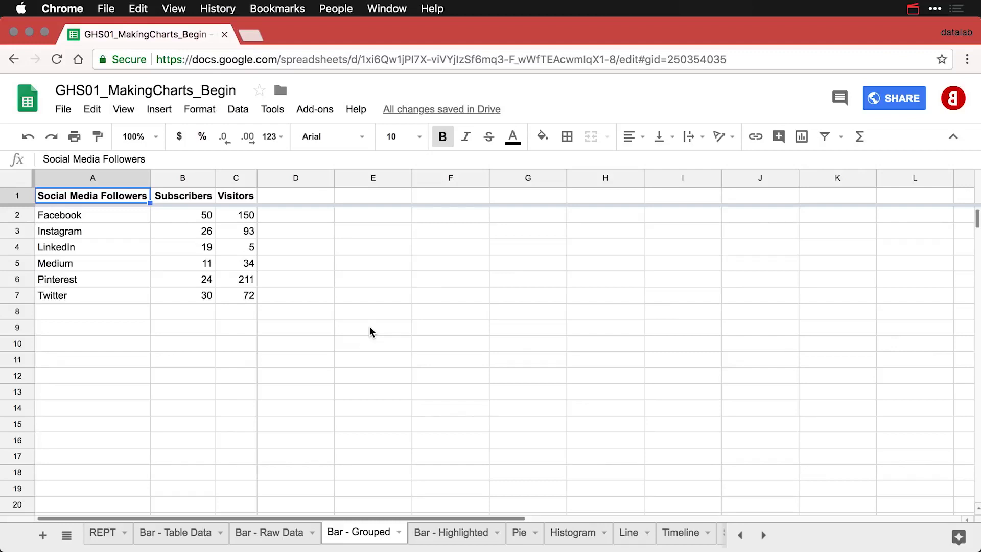
Insert a column chart from the social media data in A1:C7 and place it beside the table, starting at column D.
click(188, 195)
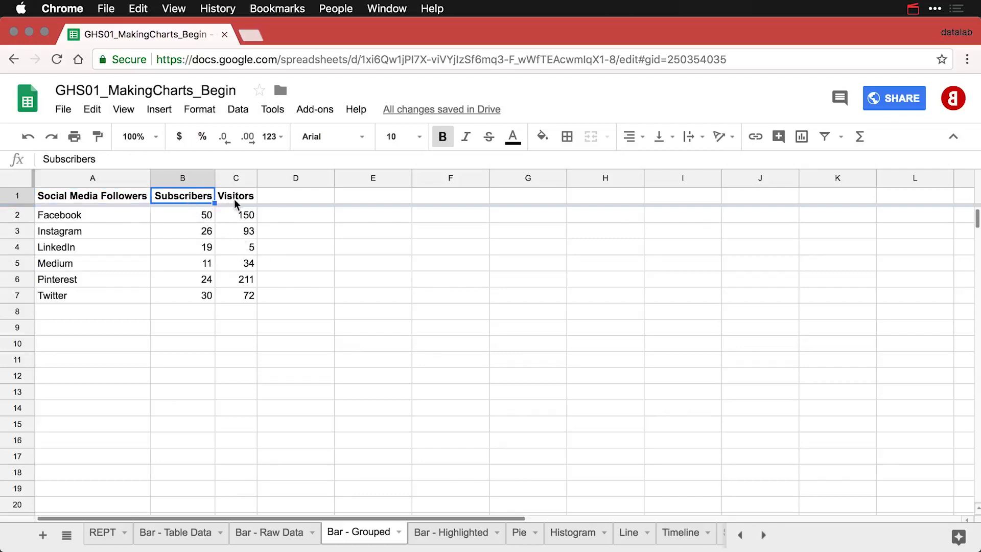
click(251, 197)
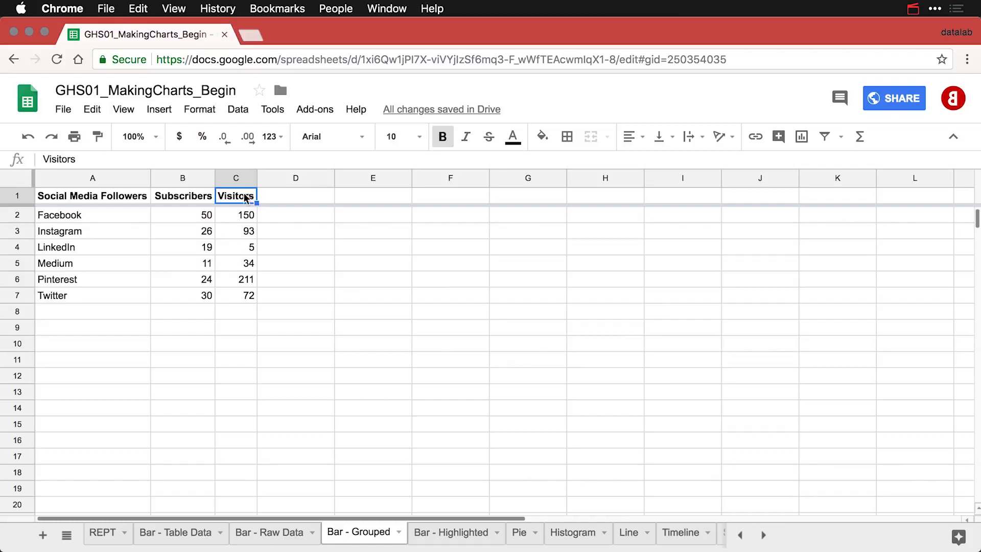
click(132, 196)
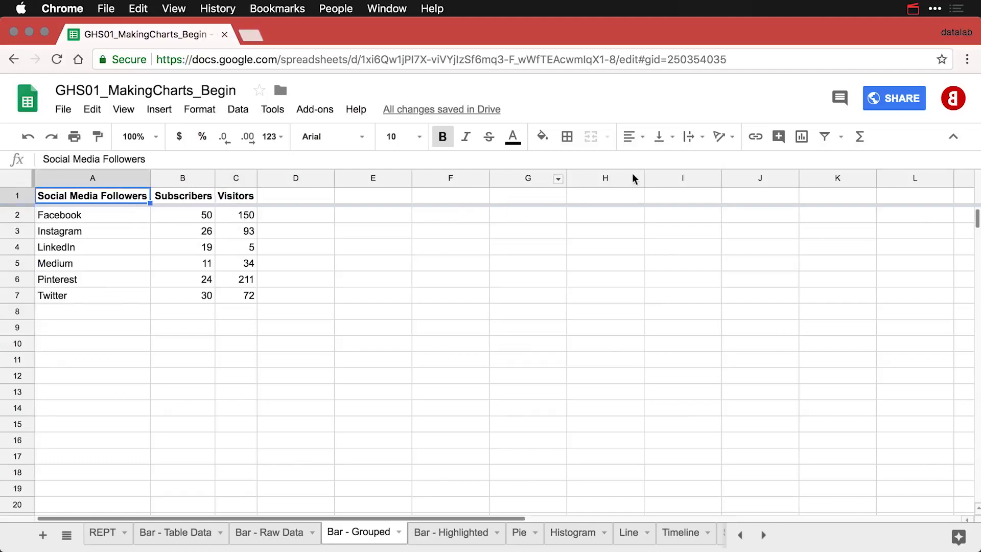
click(810, 144)
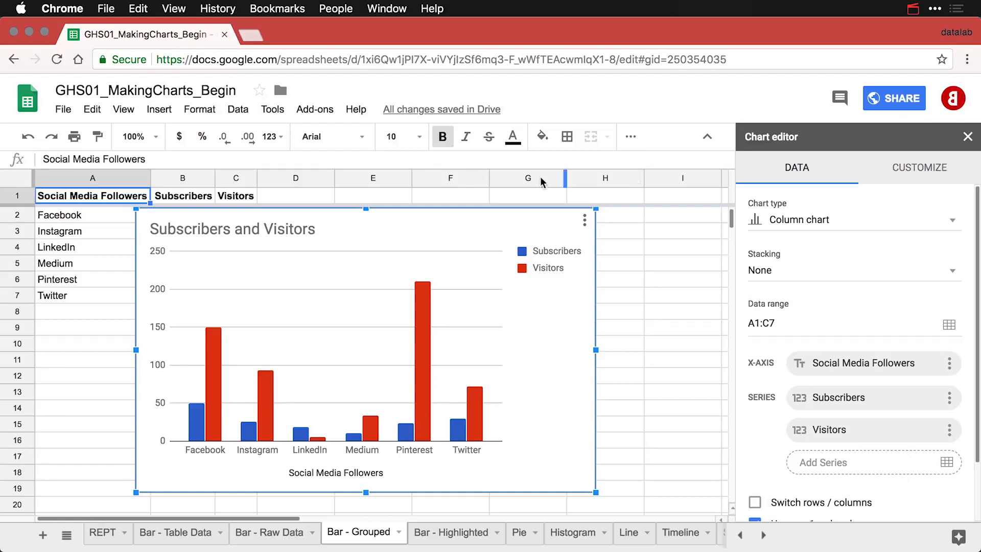
drag(263, 217, 385, 220)
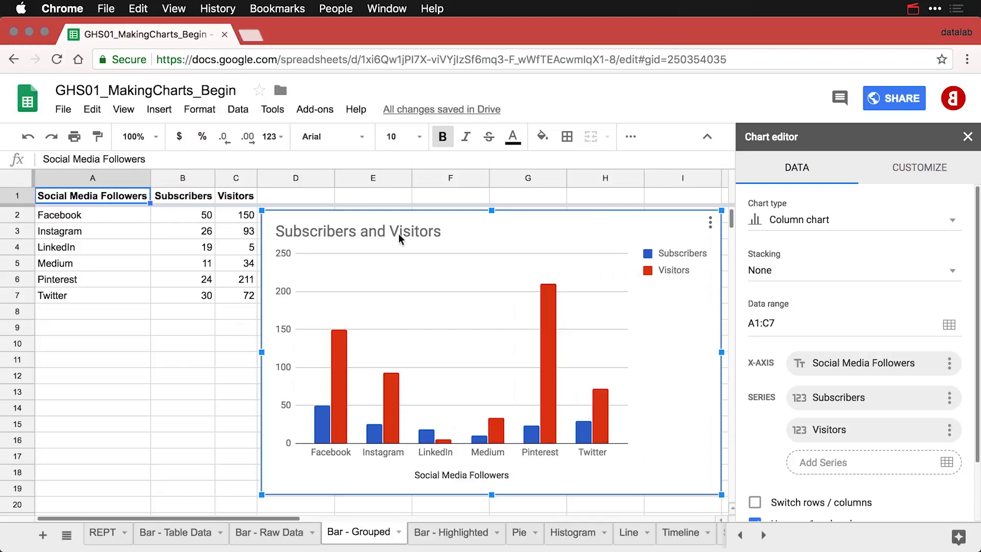
Extend the chart title to read "Subscribers and Visitors by Platform".
double_click(424, 229)
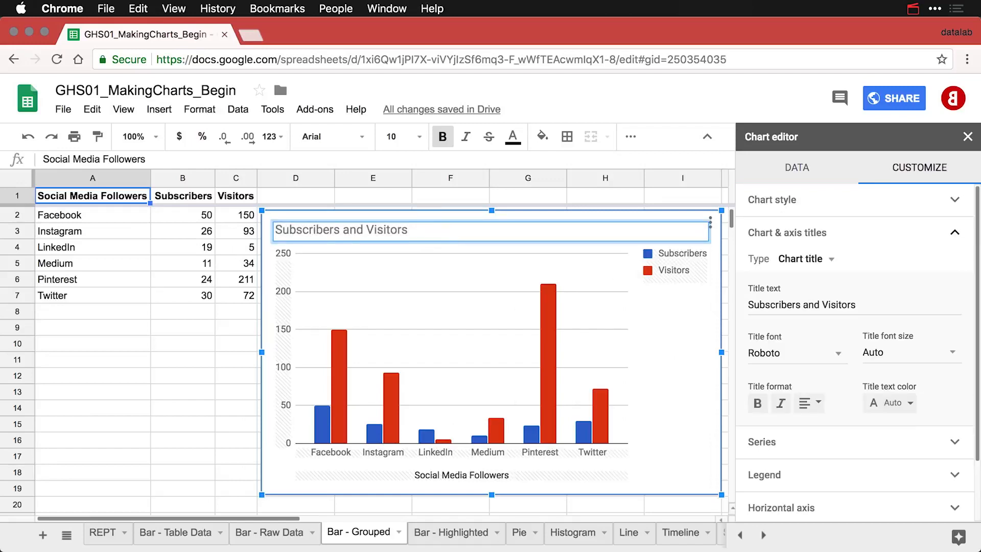
text(by Platform)
click(673, 341)
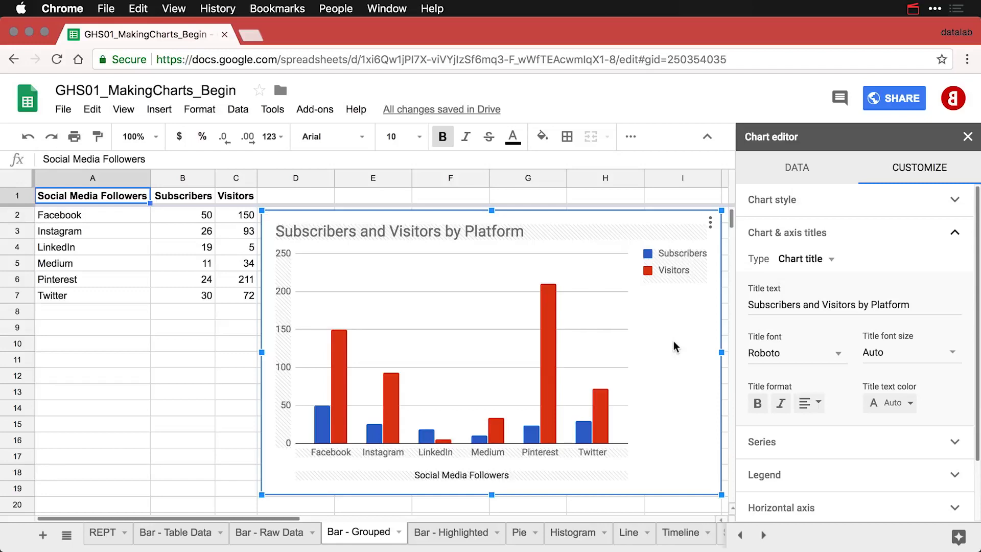
Set the column chart's legend position to Bottom.
click(683, 270)
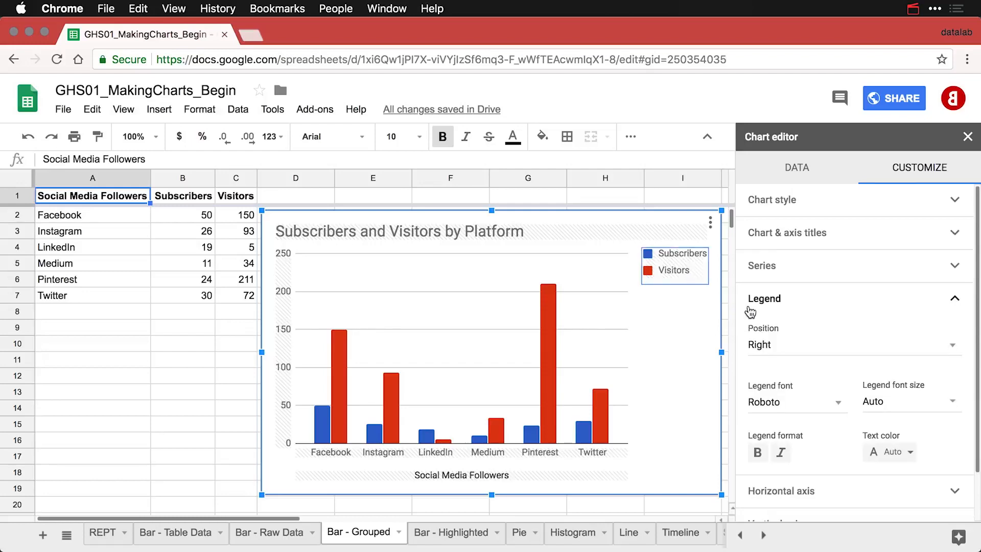
click(782, 345)
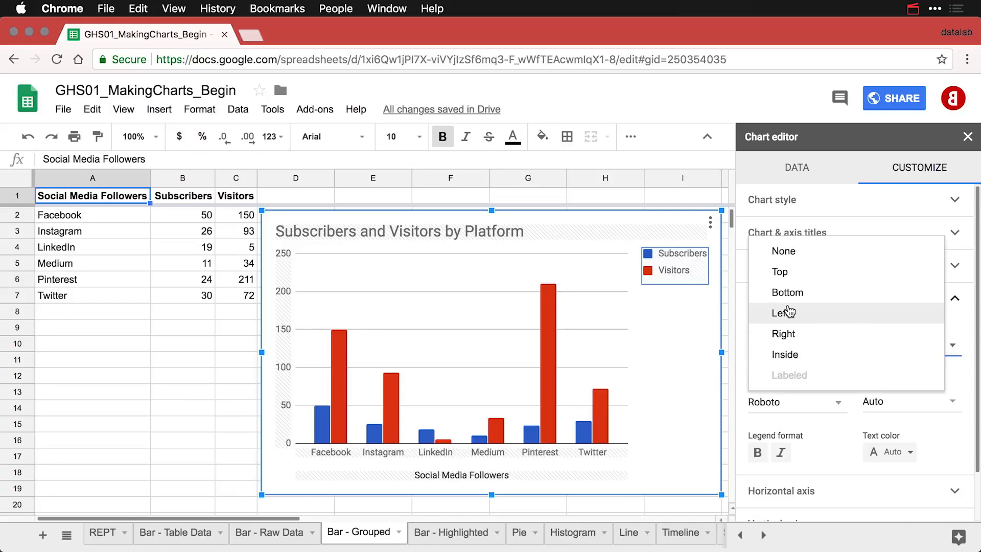
click(796, 292)
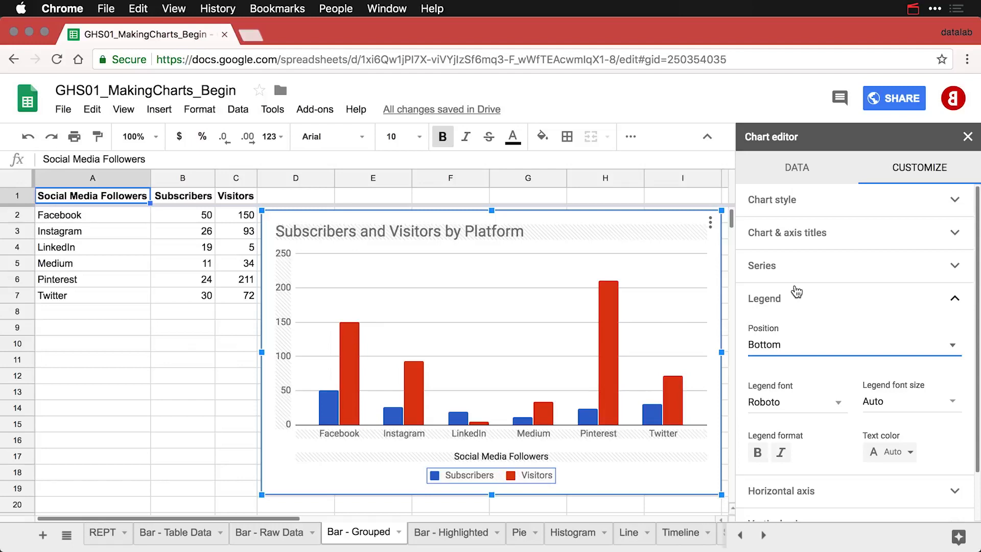
Remove the horizontal axis title "Social Media Followers" from the chart.
click(527, 456)
triple_click(826, 301)
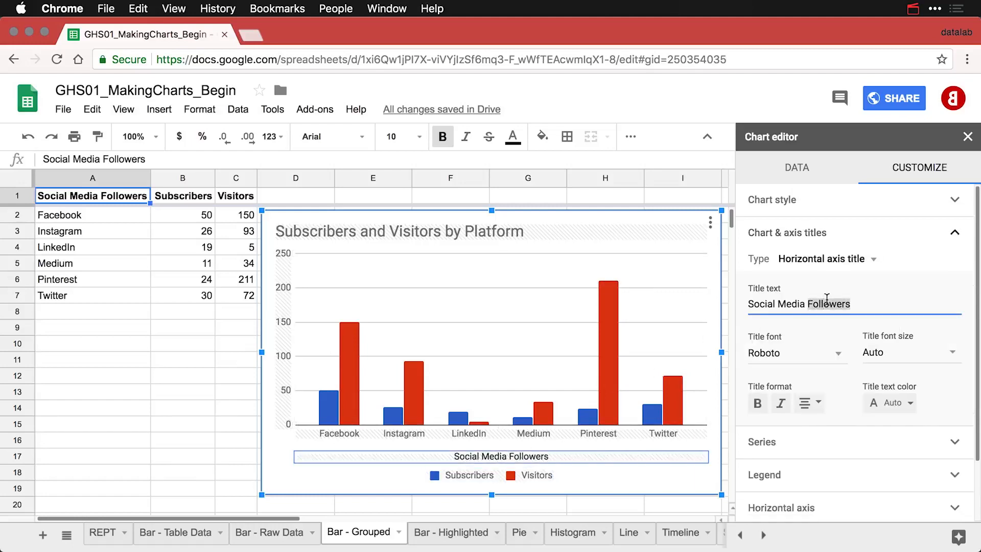
key(BackSpace)
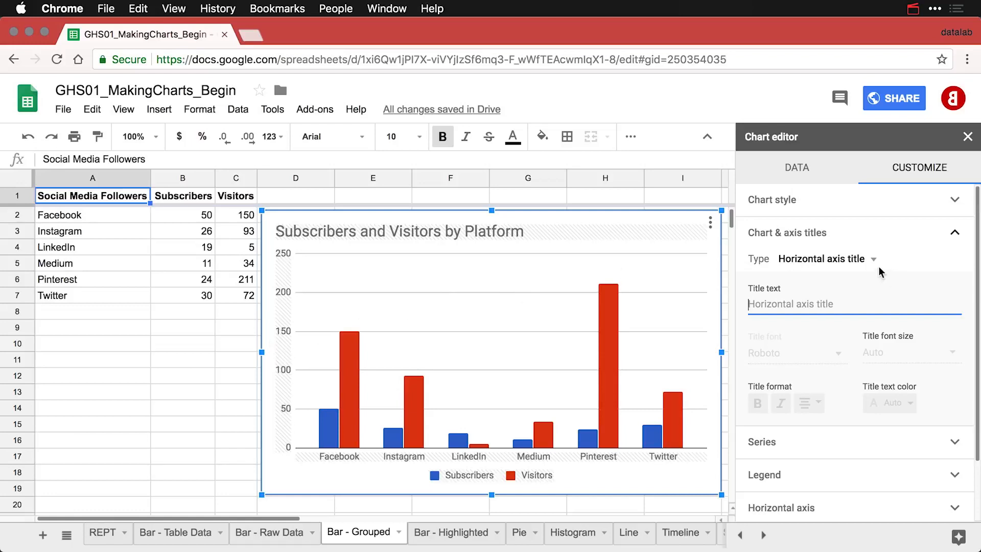
Add the vertical axis title "Followers" to the chart and close the chart editor.
click(837, 260)
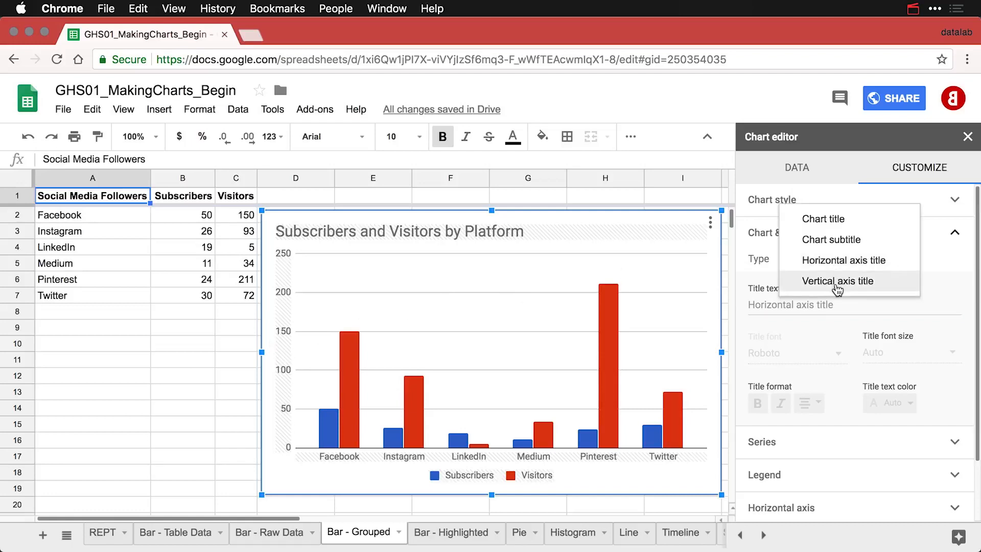
click(832, 281)
click(803, 305)
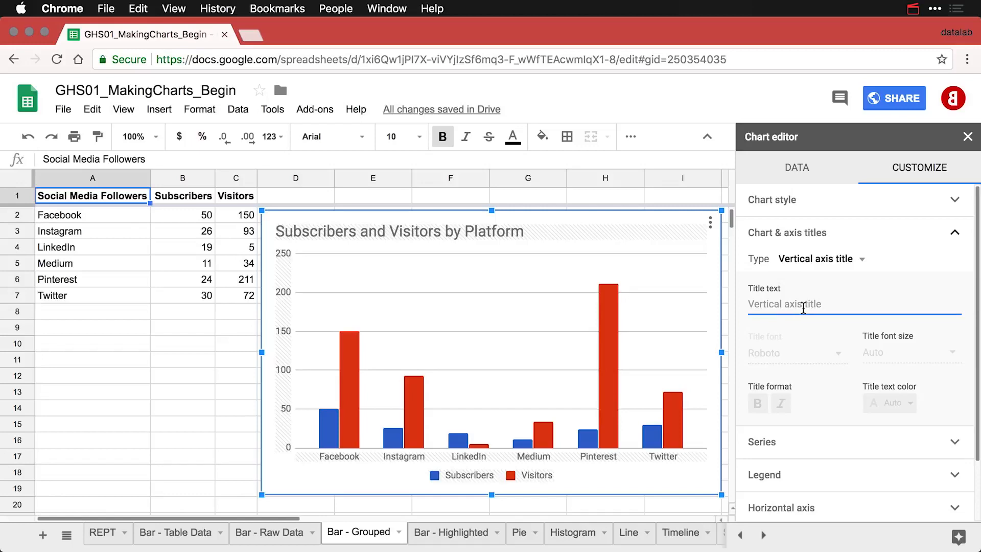
text(Followers)
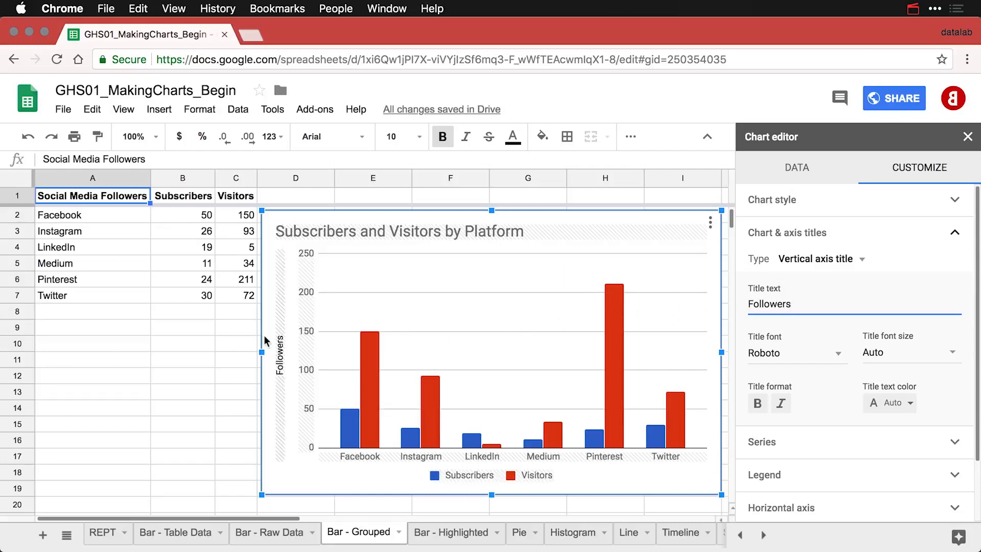
click(237, 337)
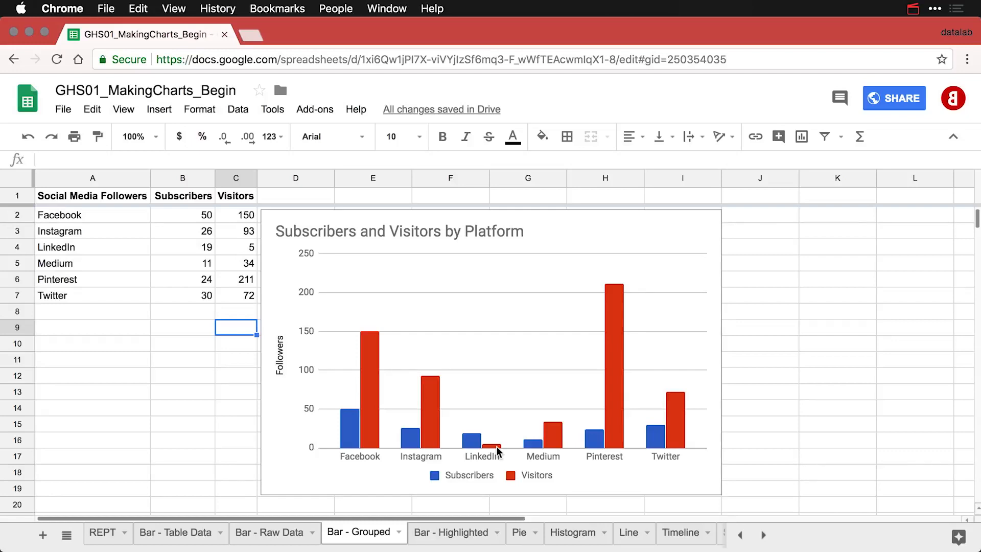
Duplicate the grouped column chart and place the copy directly below the original, starting at about row 20 in column D.
click(700, 224)
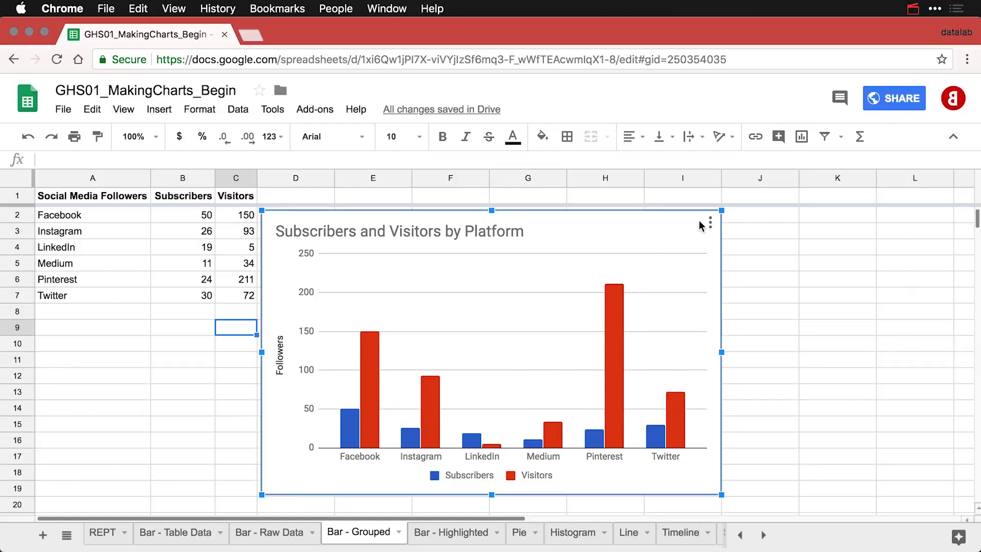
click(710, 223)
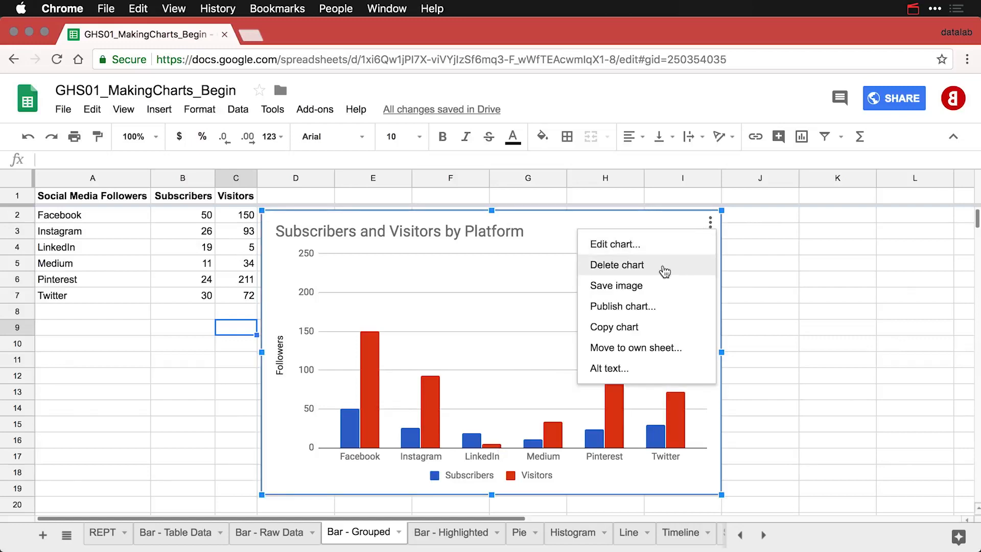
click(643, 331)
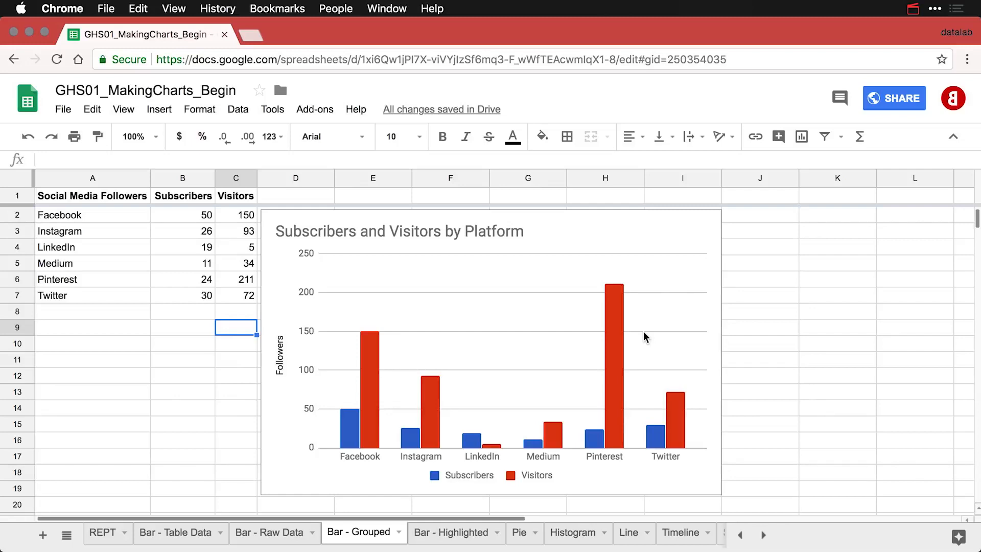
key(super+v)
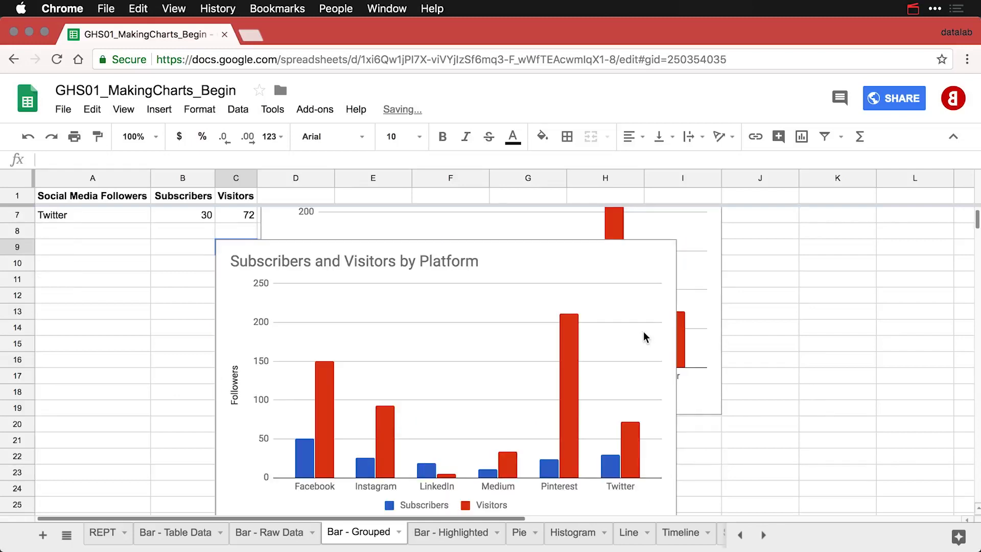
click(228, 247)
drag(228, 247, 275, 430)
scroll(275, 430, down, 5)
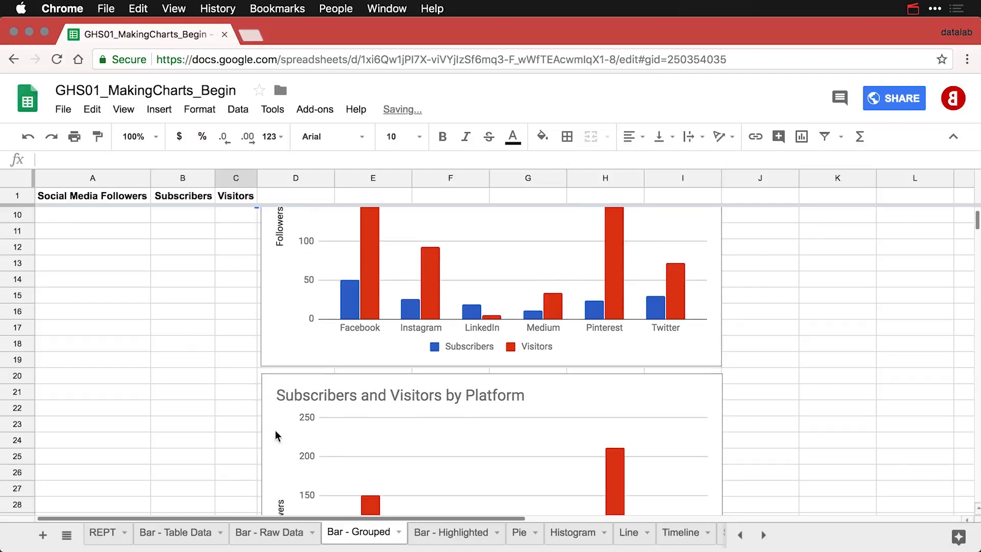
scroll(275, 430, down, 1)
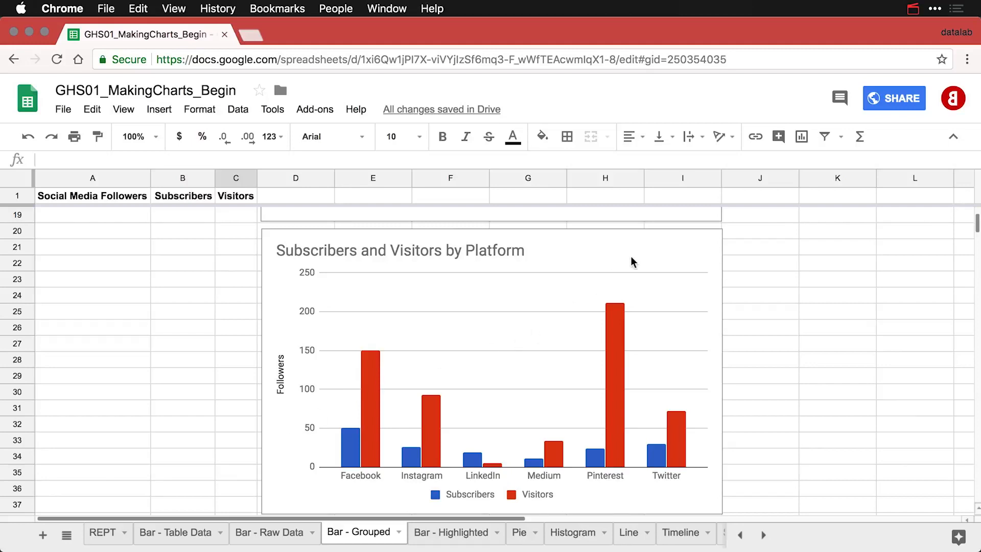
Turn the copied chart into a stacked column chart with Standard stacking.
double_click(624, 241)
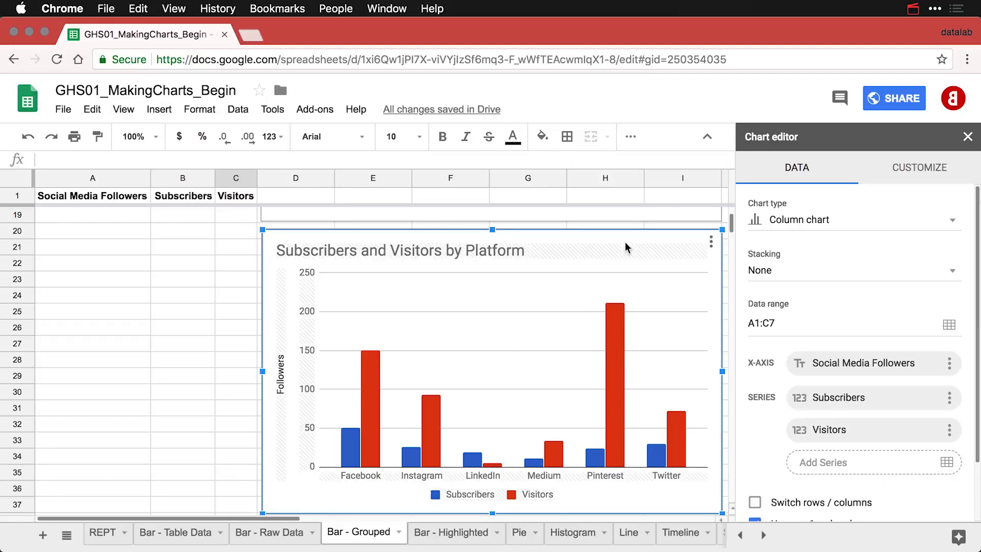
click(788, 274)
click(790, 280)
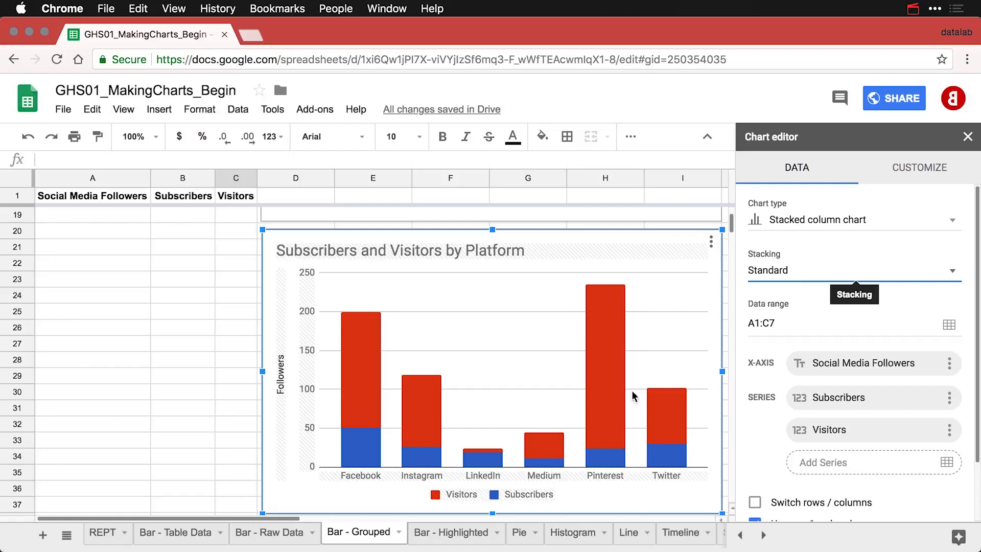
Set the stacked chart's legend position to Right and close the chart editor.
click(510, 495)
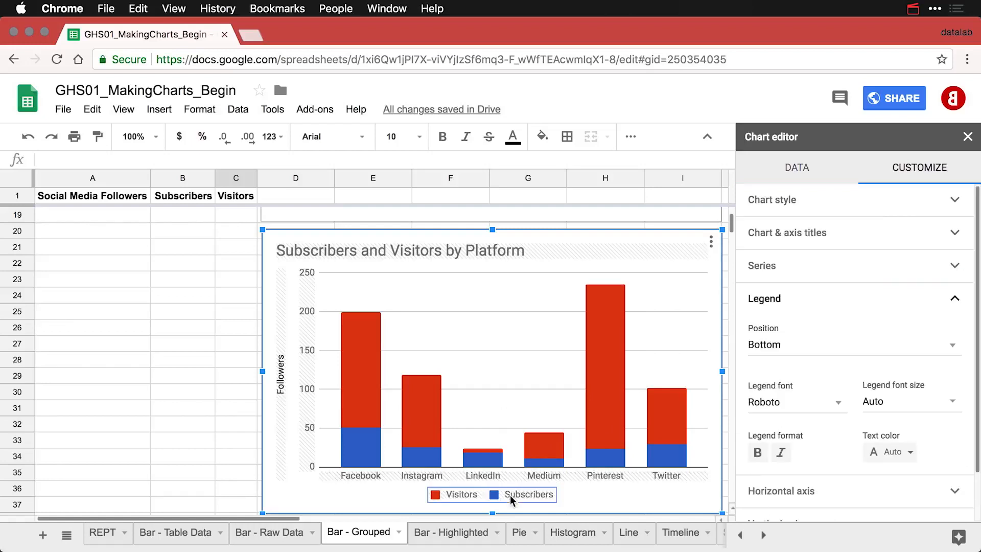
click(810, 344)
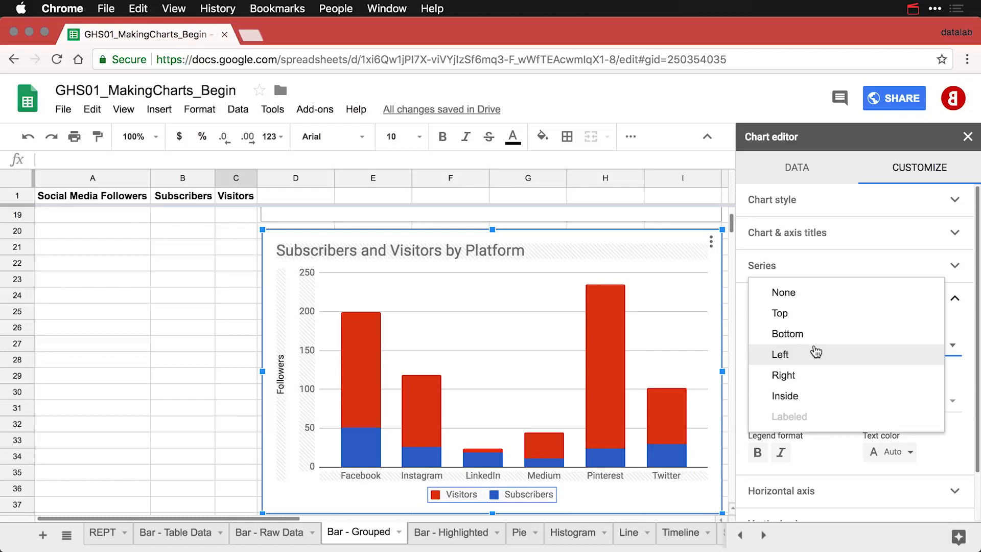
click(808, 376)
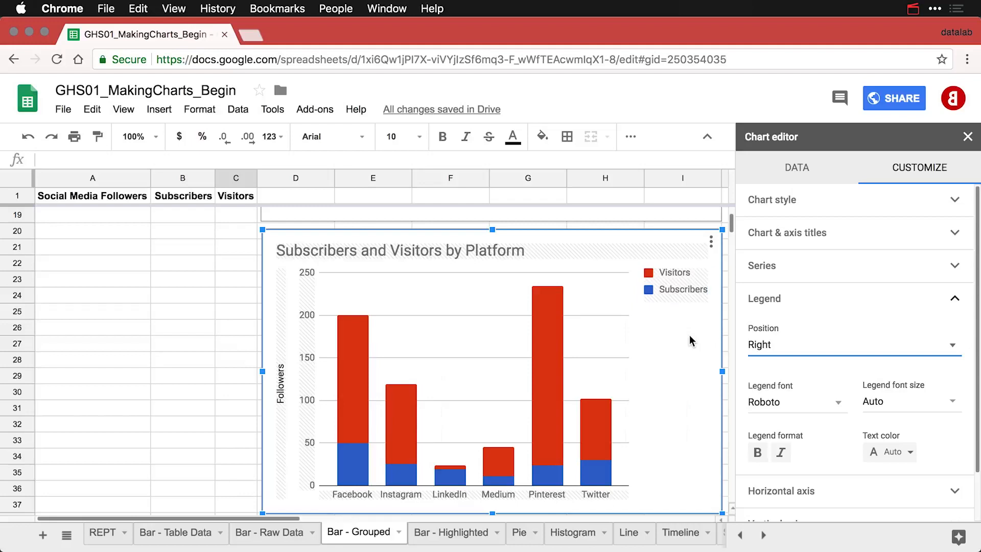
click(230, 285)
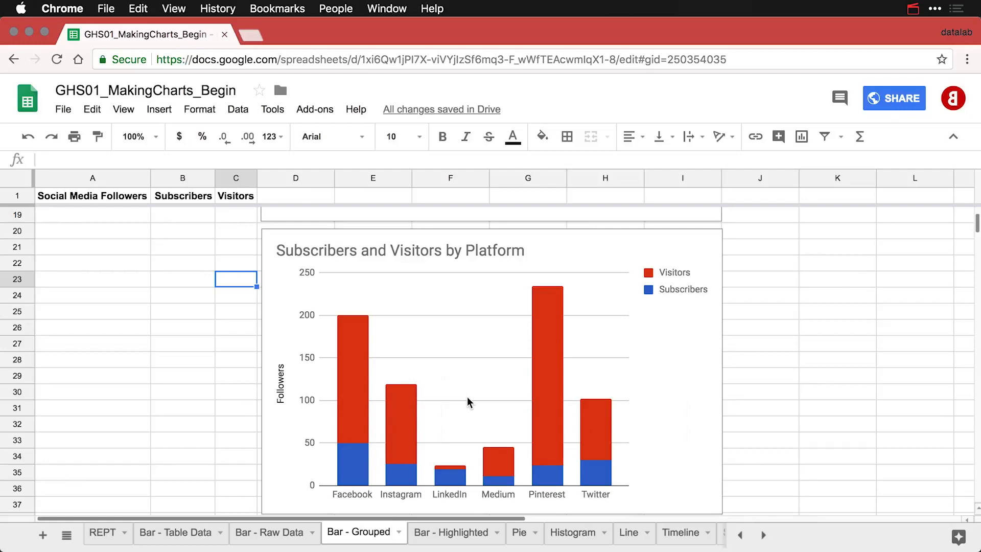
Duplicate the stacked column chart and place the copy directly below it, starting at about row 38 in column D.
click(679, 248)
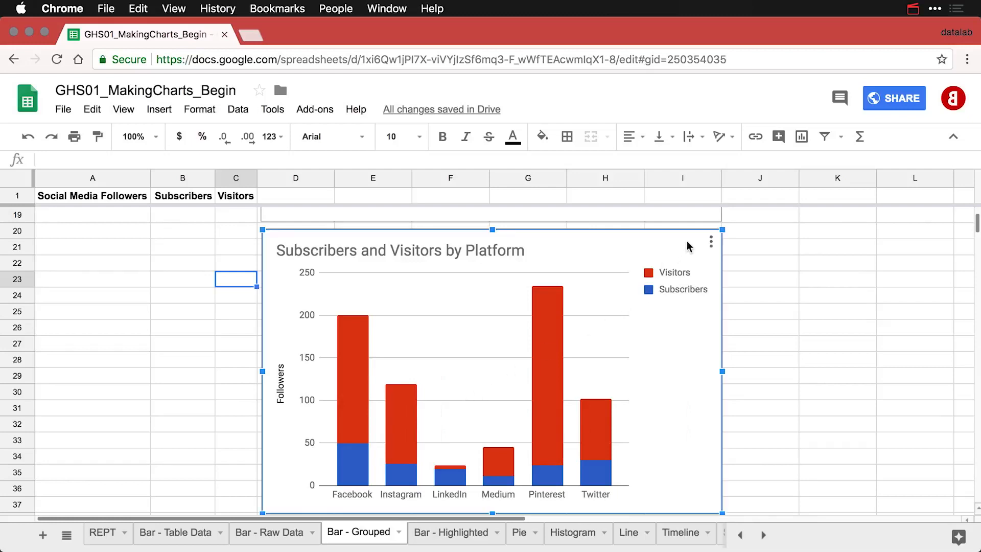
click(711, 241)
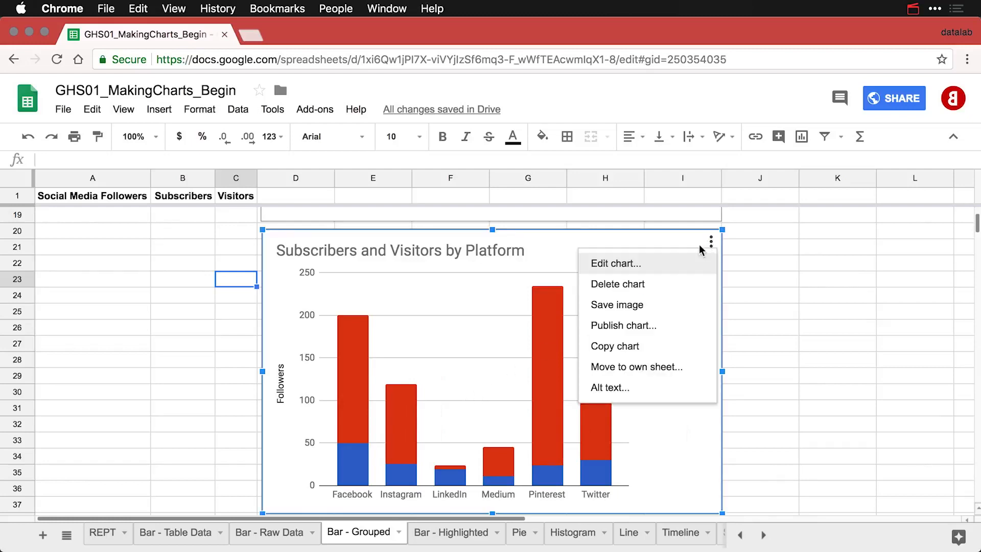
click(632, 346)
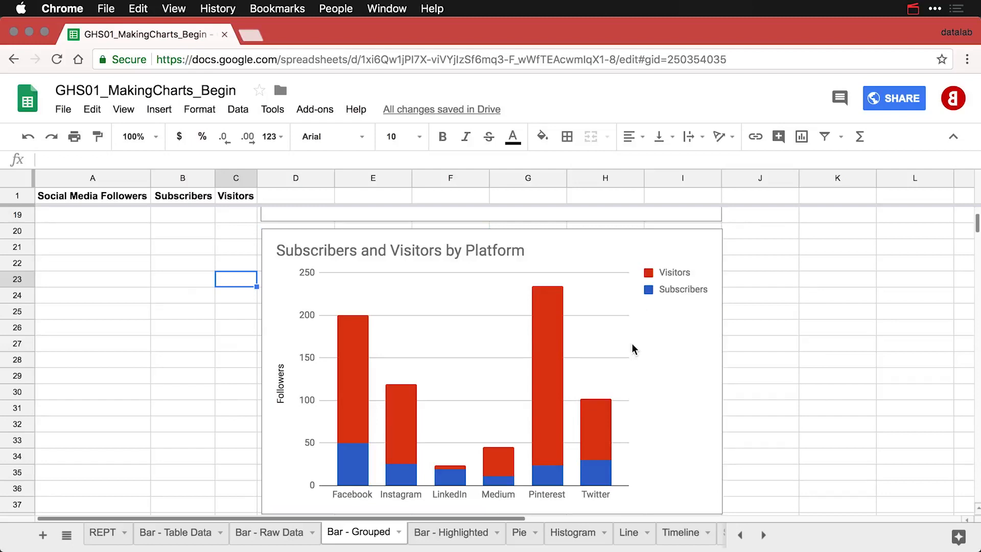
key(super+v)
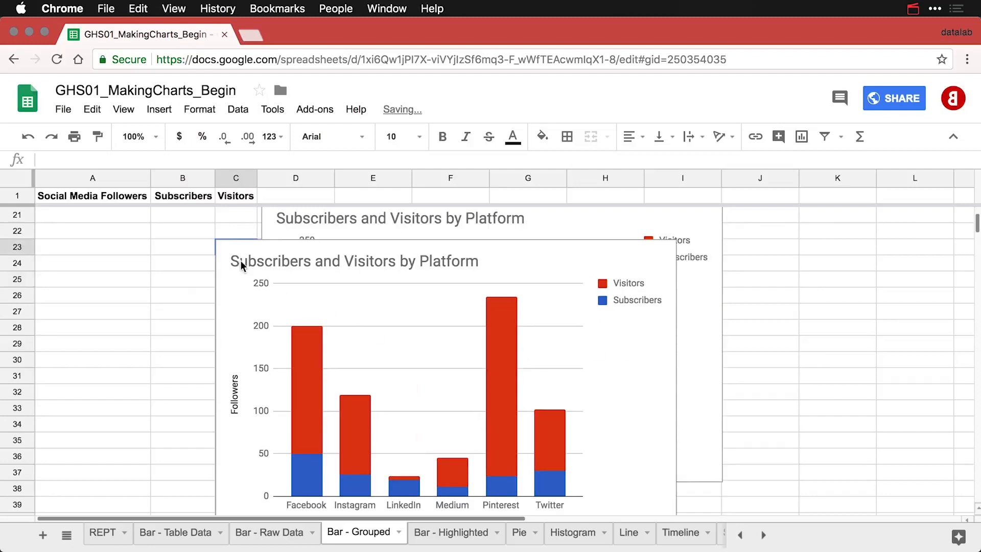
click(227, 244)
drag(227, 244, 271, 492)
scroll(270, 492, down, 5)
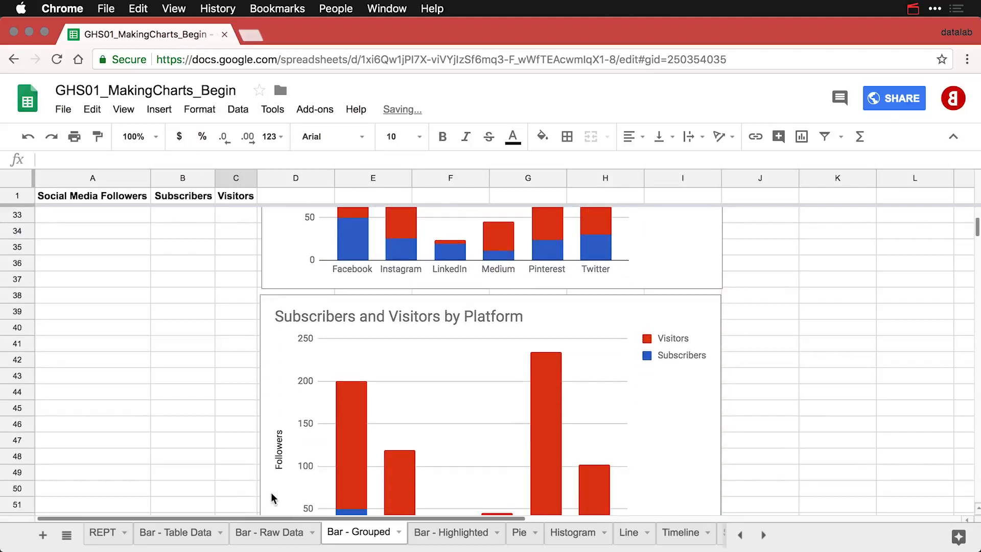
scroll(271, 491, down, 1)
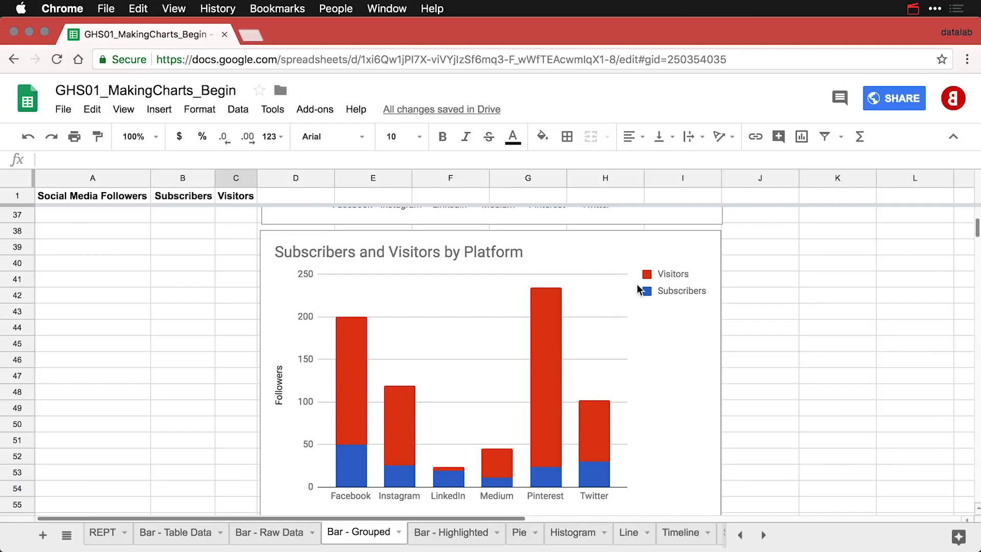
scroll(637, 283, down, 1)
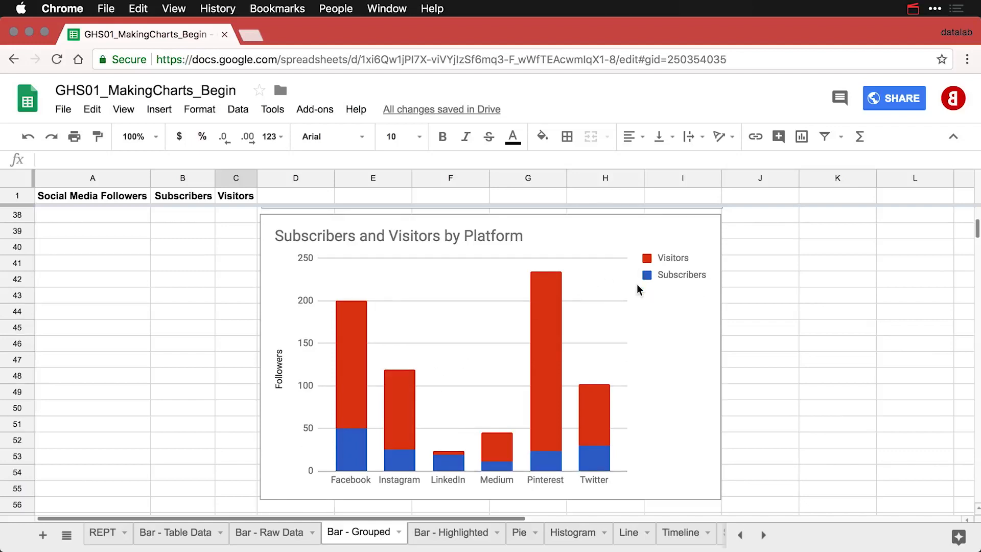
Turn the third chart, starting at about row 38, into a stacked bar chart with horizontal bars.
double_click(639, 223)
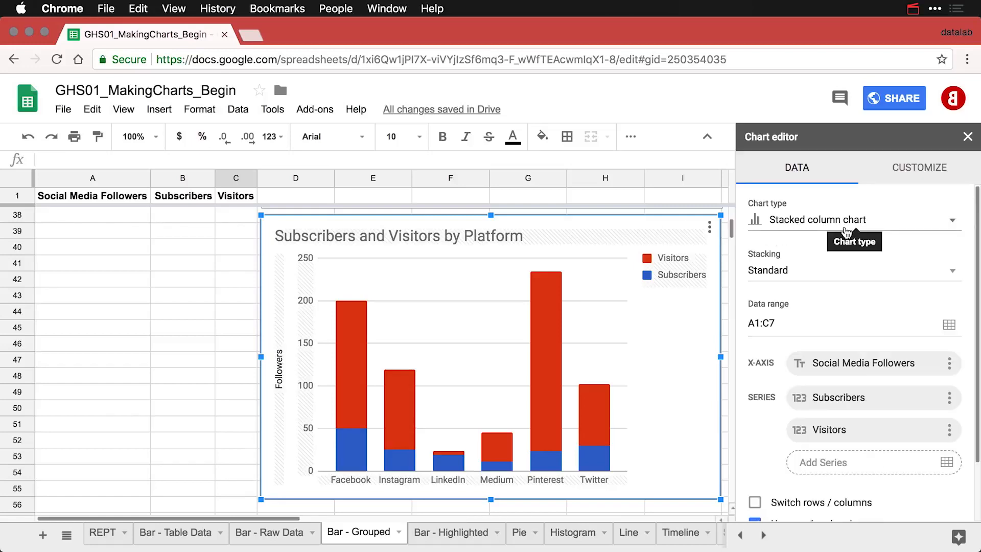
click(823, 225)
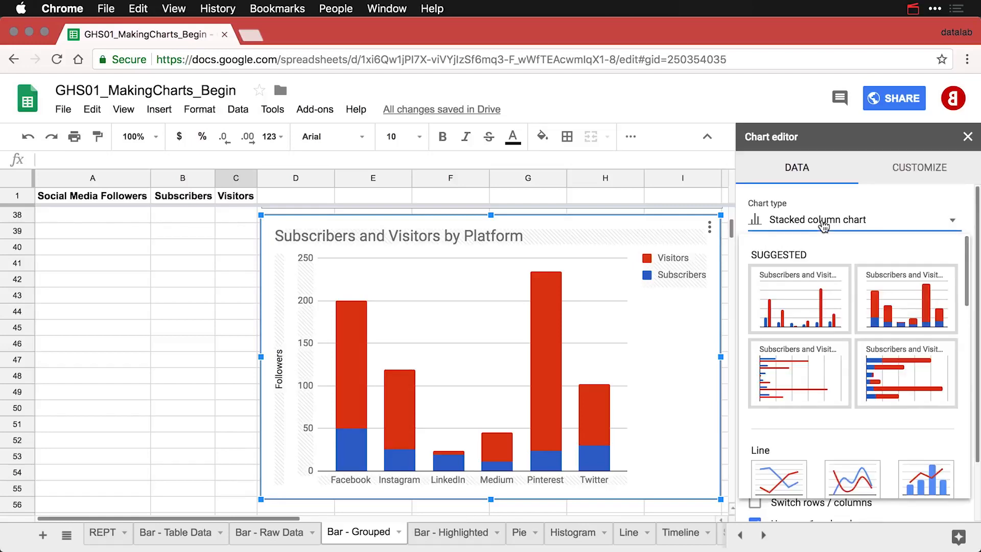
click(889, 377)
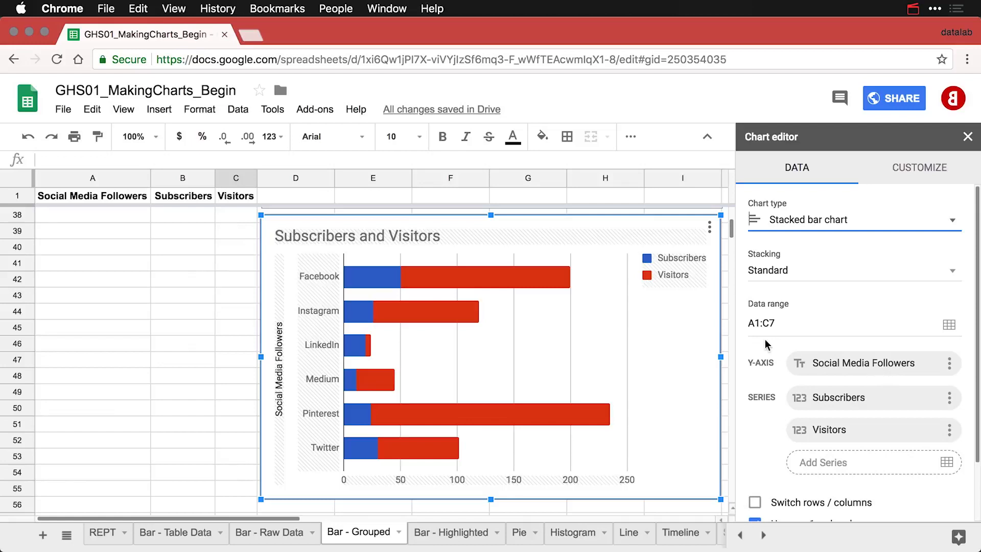
Try 100% stacking on the bar chart and return it to Standard stacking for comparison.
click(799, 276)
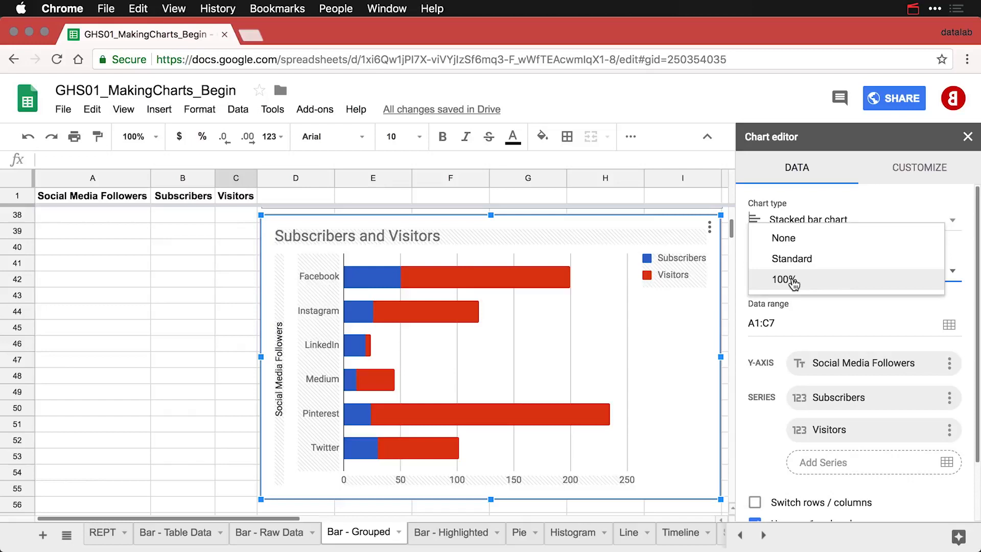
click(794, 281)
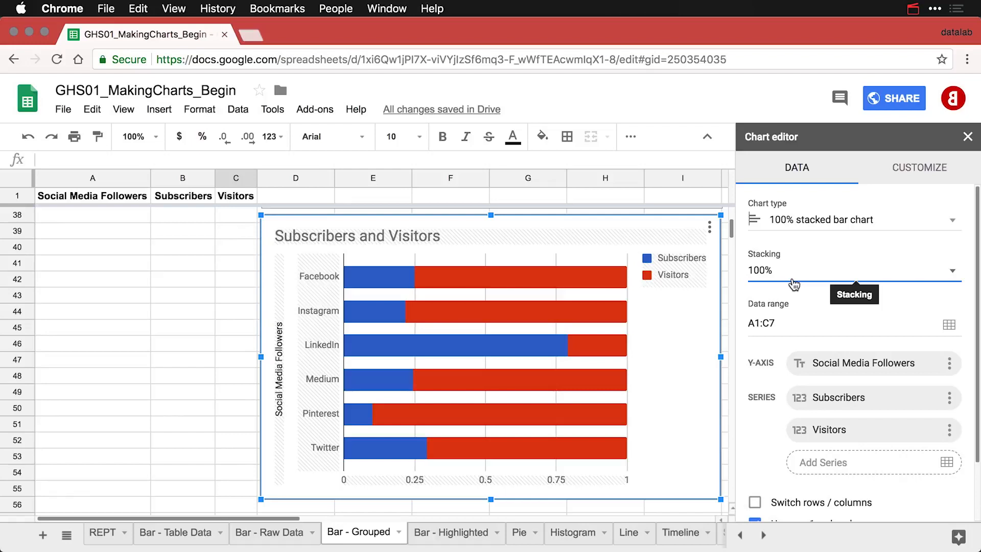
click(794, 282)
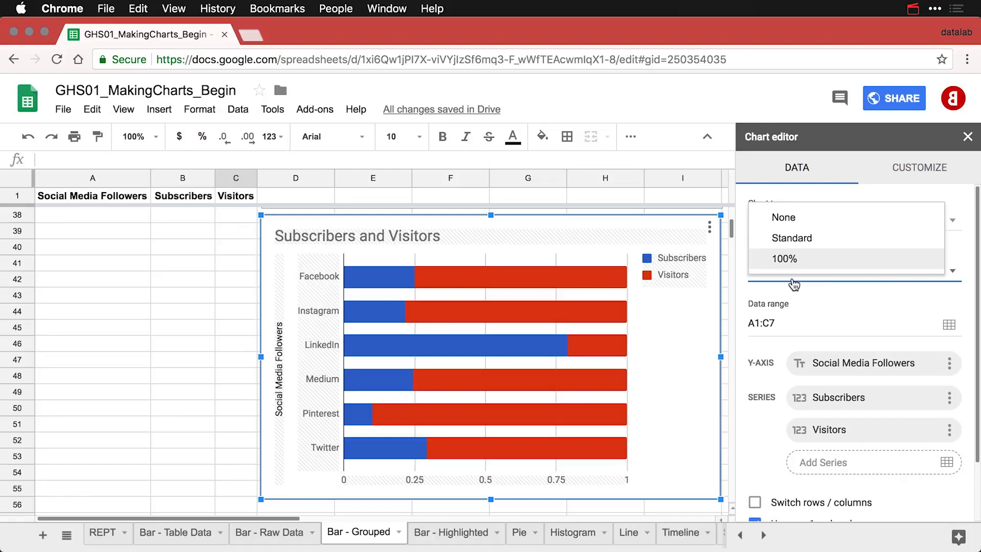
click(799, 244)
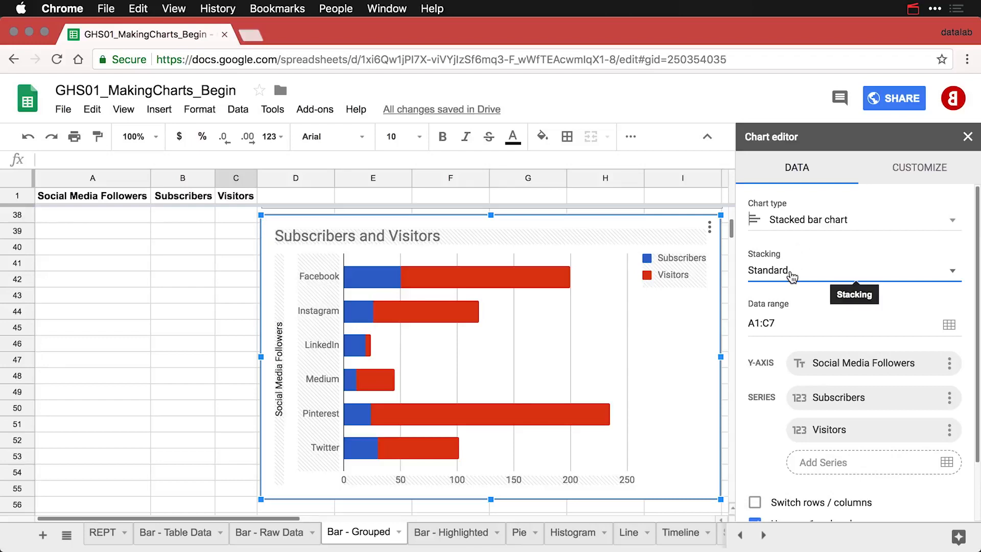
Set the bar chart's stacking to 100% so each platform's bar is split by proportion.
click(791, 276)
click(792, 265)
click(787, 277)
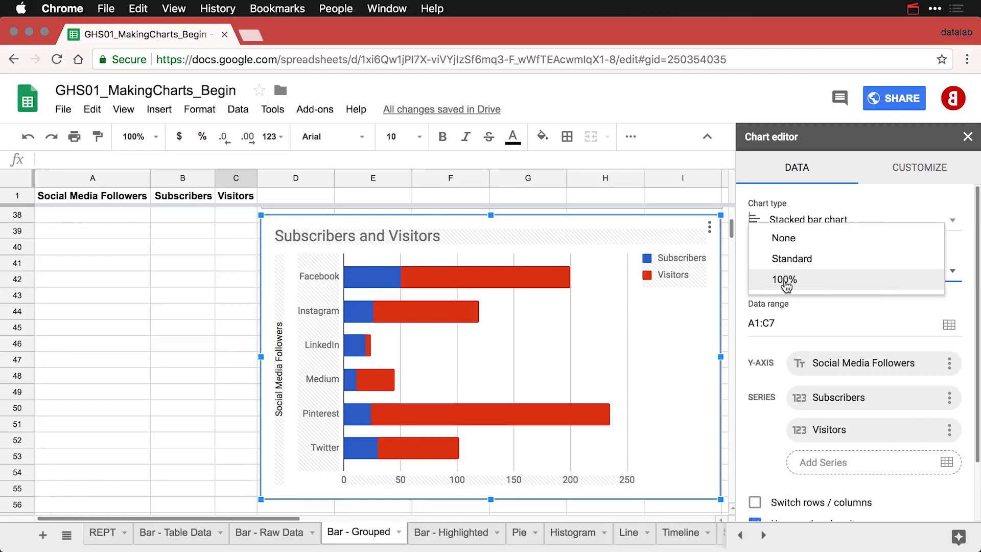
click(786, 286)
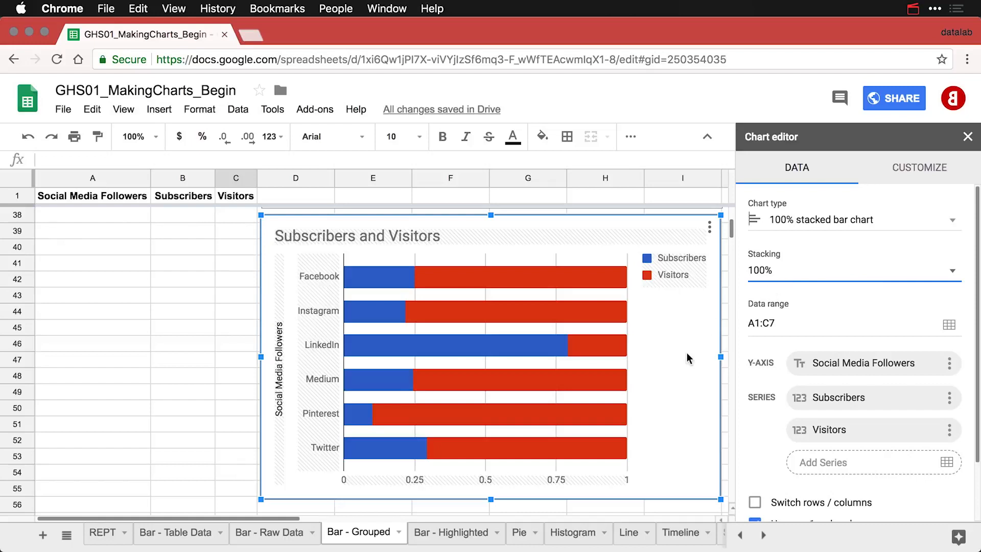
Remove the vertical axis title "Social Media Followers" from the 100% stacked bar chart.
mouse_move(360, 426)
double_click(277, 387)
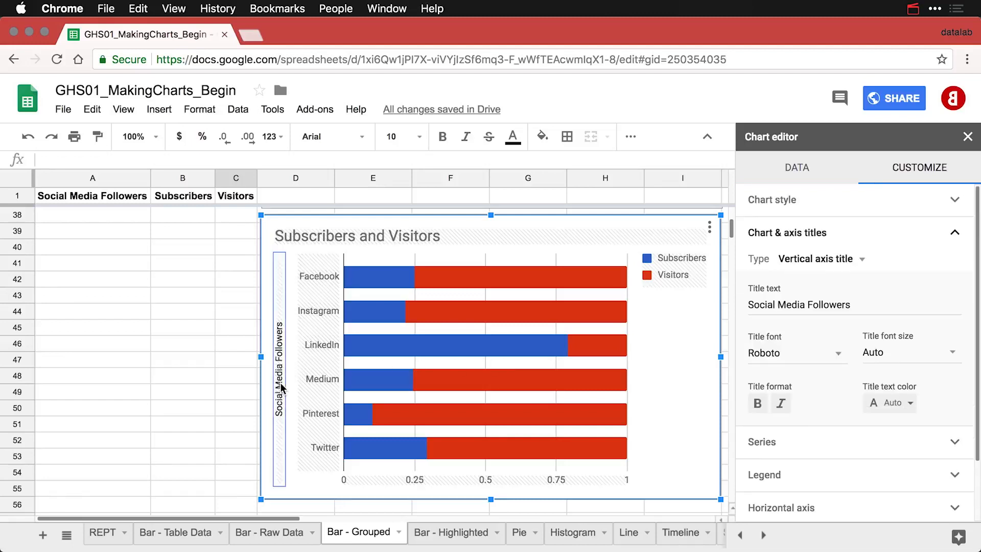
triple_click(786, 307)
key(BackSpace)
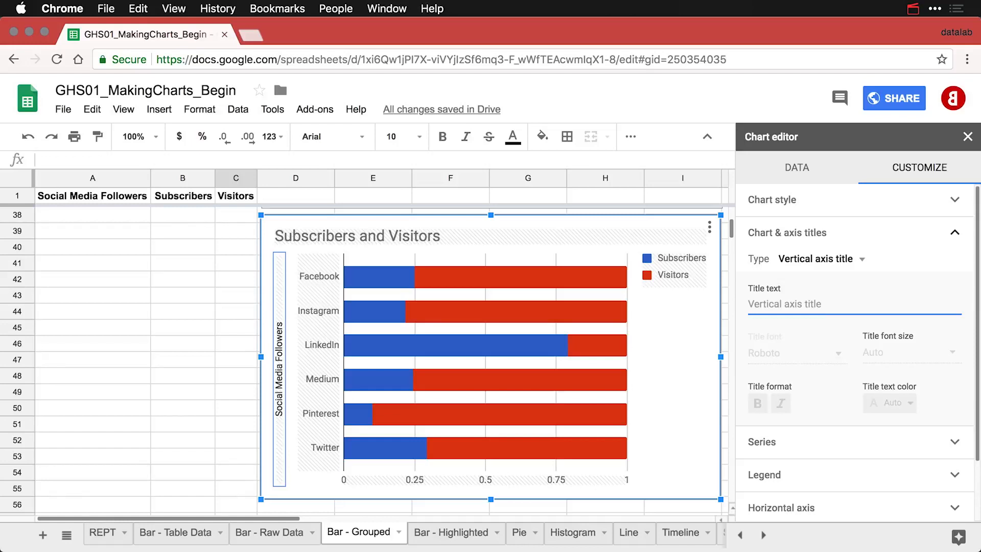
Set the bar chart's horizontal axis title to "Proportions of Followers".
click(842, 260)
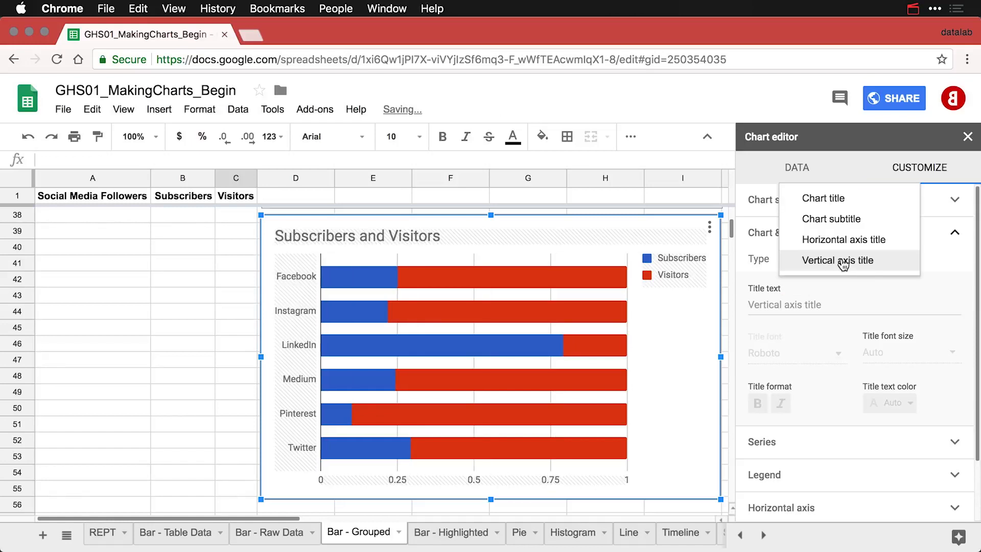
click(843, 240)
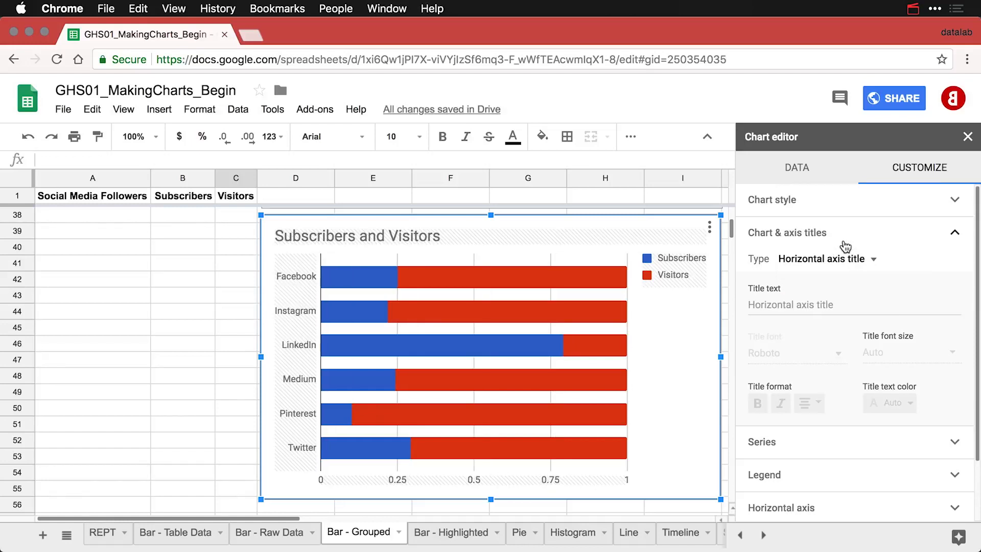
click(808, 304)
text(Pro)
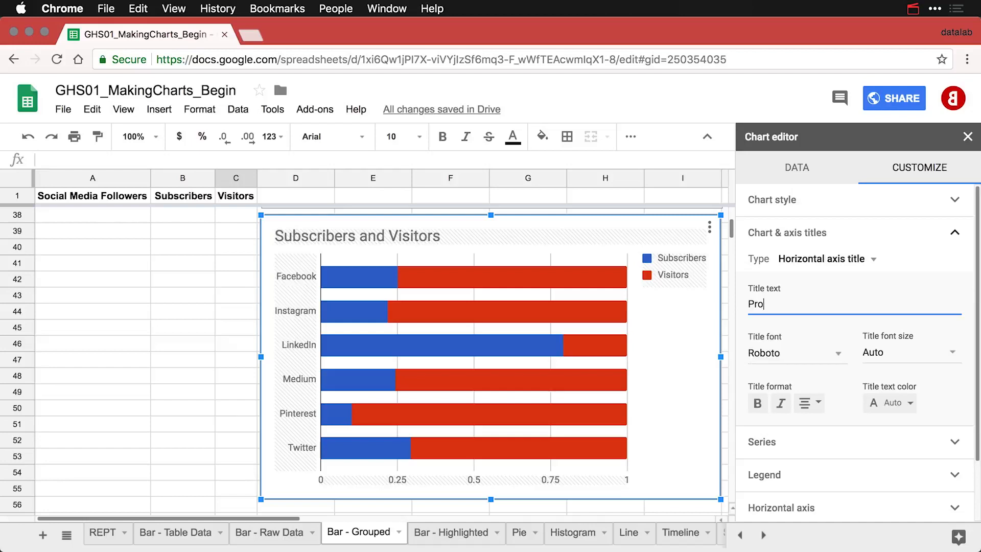
text(portions of Followers)
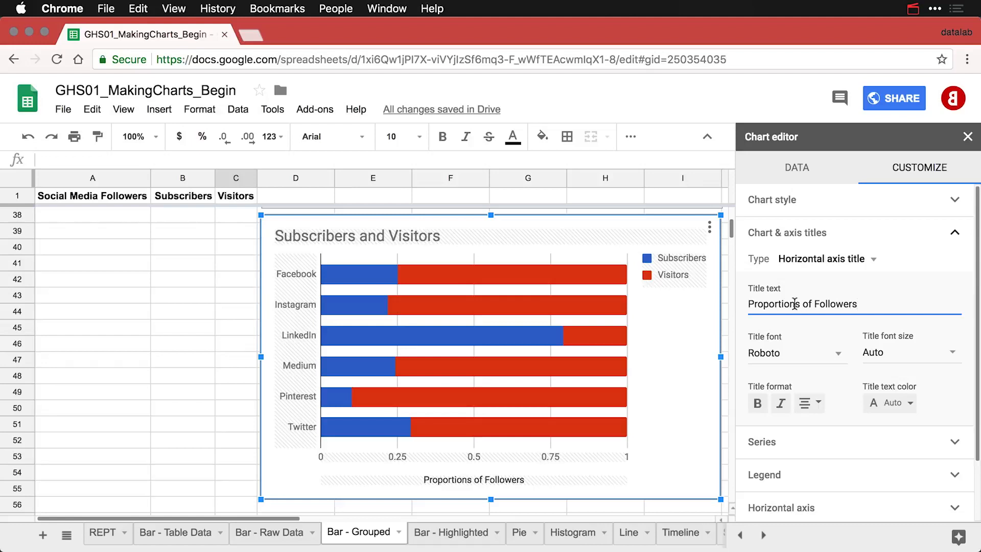
Set the bar chart's legend position to Bottom.
click(674, 270)
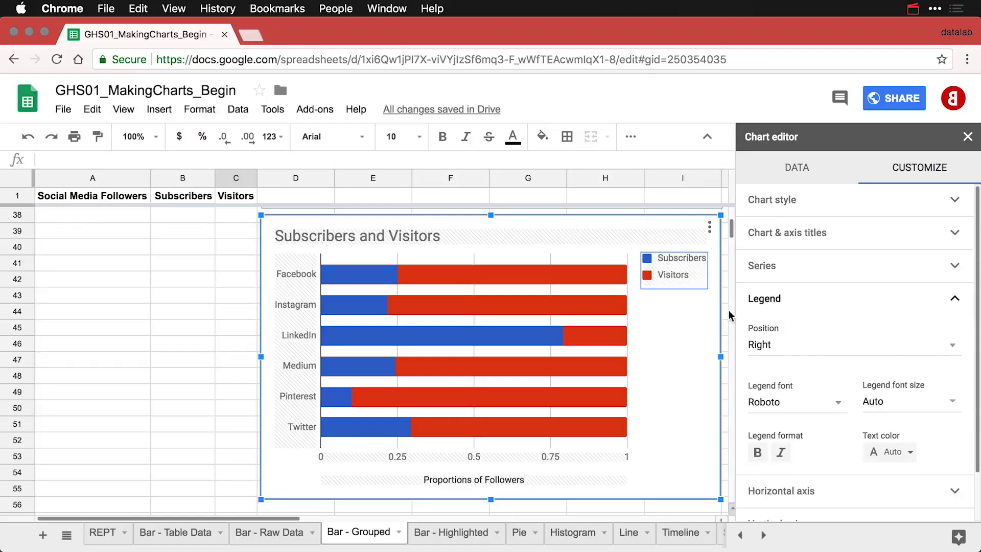
click(778, 346)
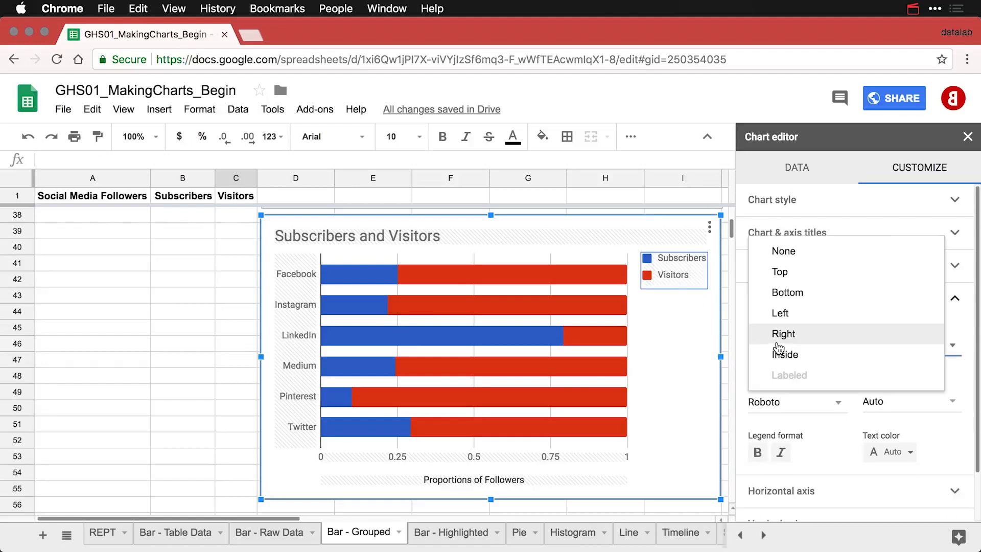
click(795, 296)
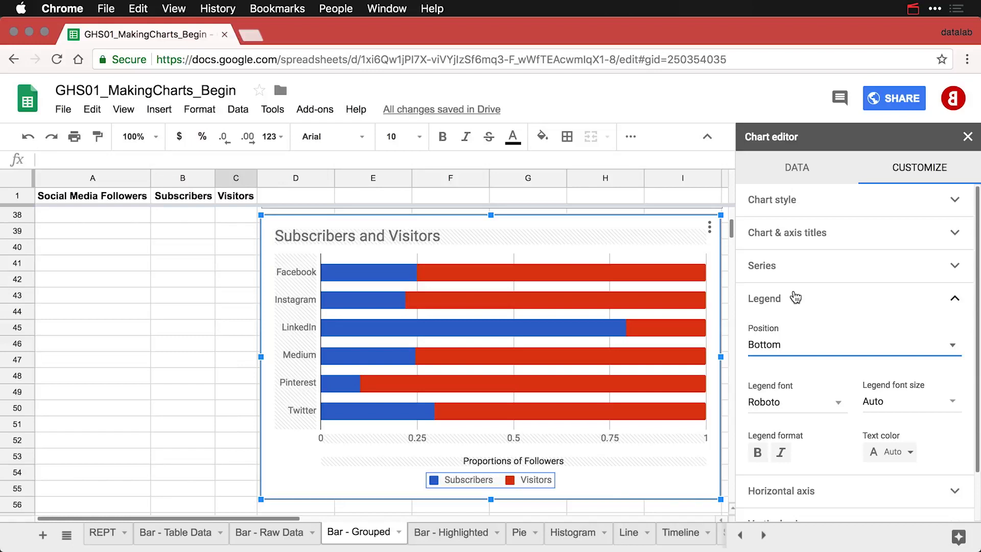
Change the Visitors series color to light gray and close the chart editor.
click(562, 269)
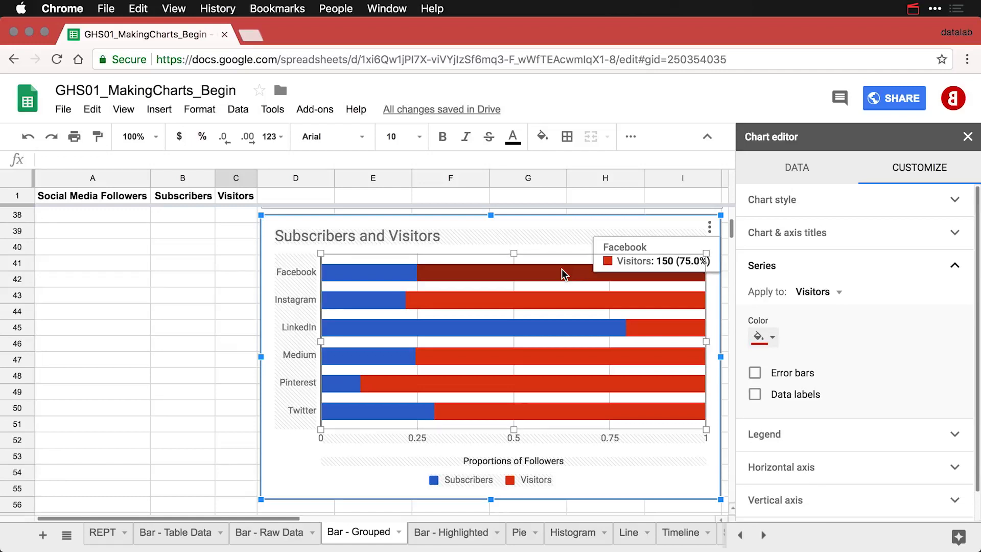
click(772, 338)
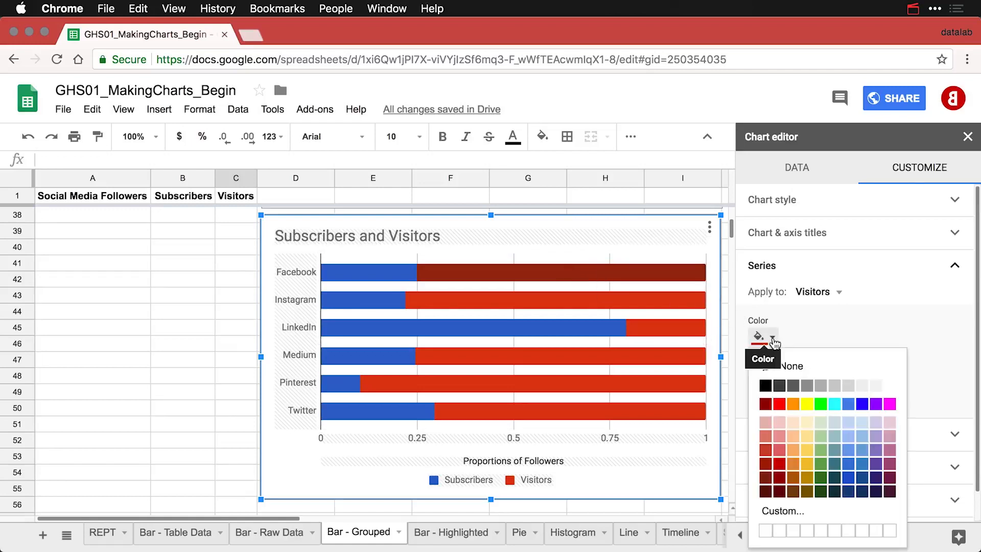
click(834, 385)
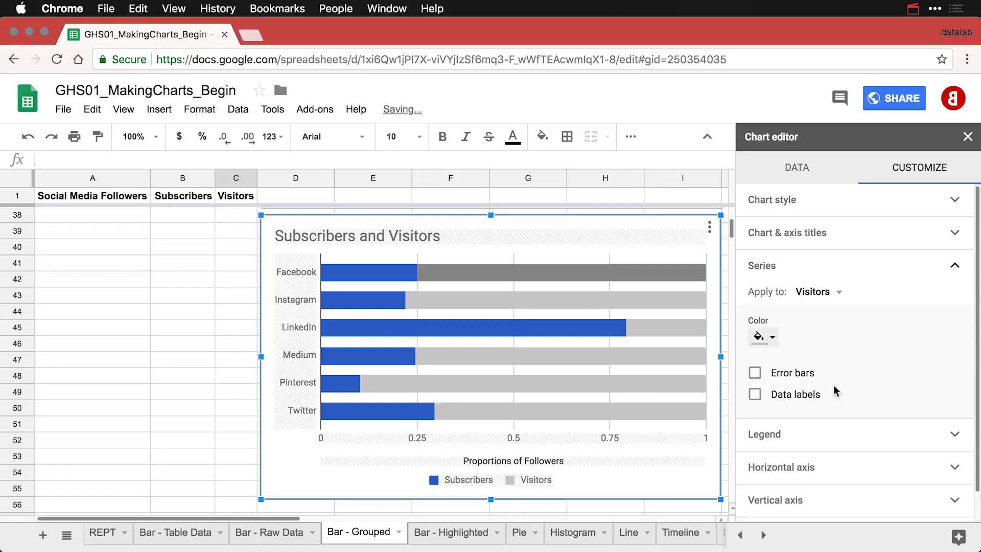
click(223, 331)
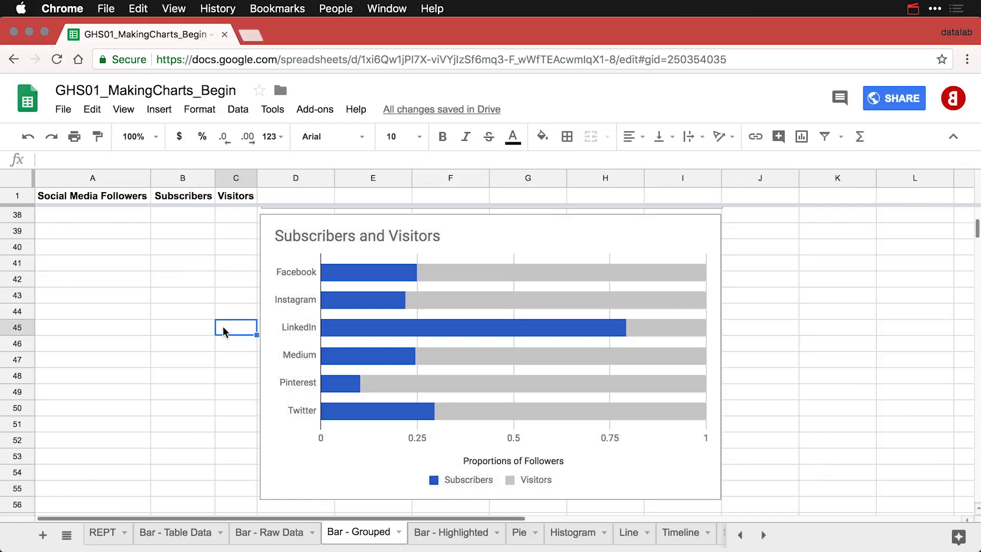